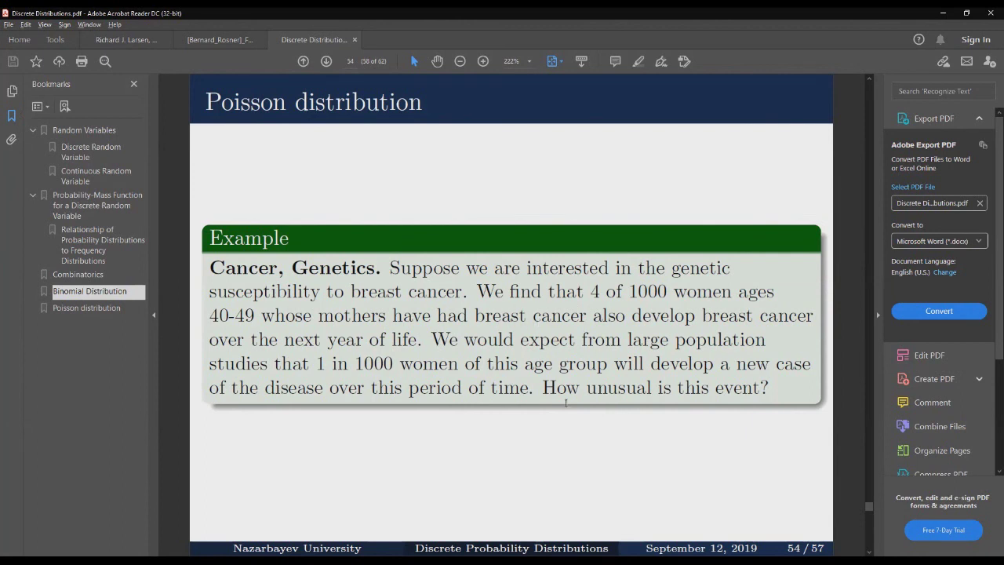
# Step: Highlight the question "How unusual is this event" in the Cancer, Genetics example and advance to the following slide
pyautogui.moveTo(542, 389); pyautogui.dragTo(759, 389)
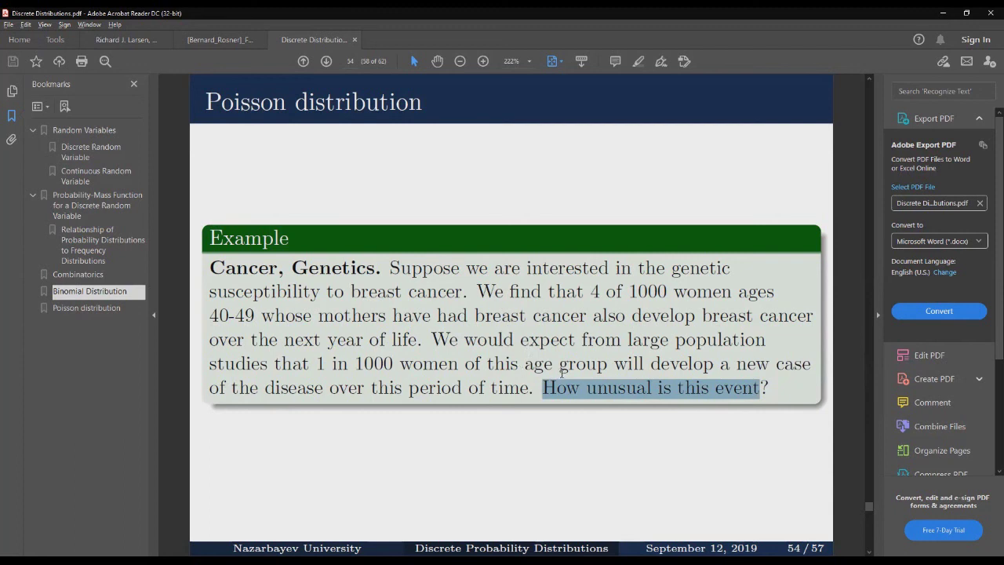
pyautogui.click(589, 395)
pyautogui.scroll(-1, 579, 394)
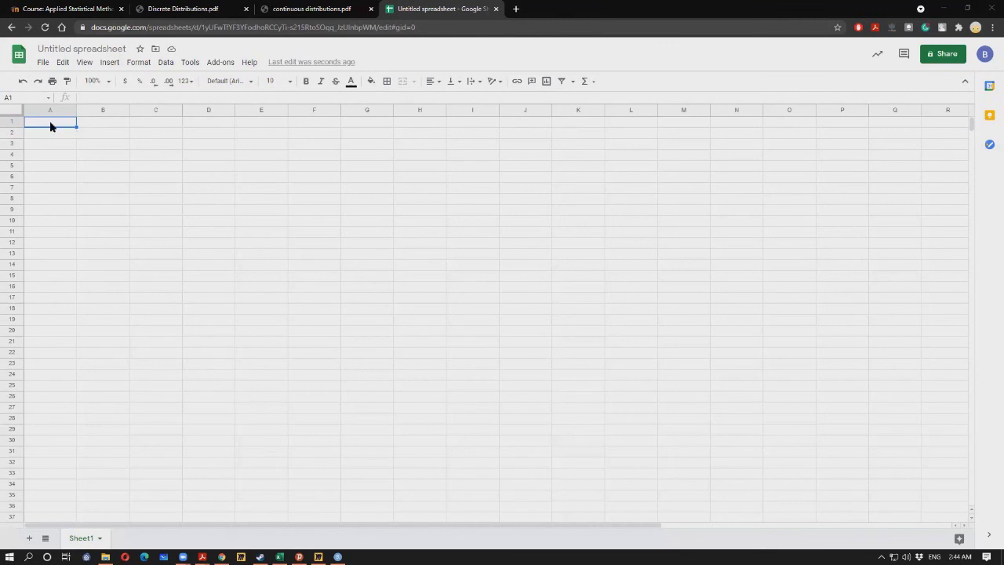
# Step: In the blank Google Sheets spreadsheet, enter "p=0.1" in cell A1 and "x=100 in 1000" in cell A2
pyautogui.click(102, 109)
pyautogui.click(46, 109)
pyautogui.click(48, 122)
pyautogui.write('p=0.1')
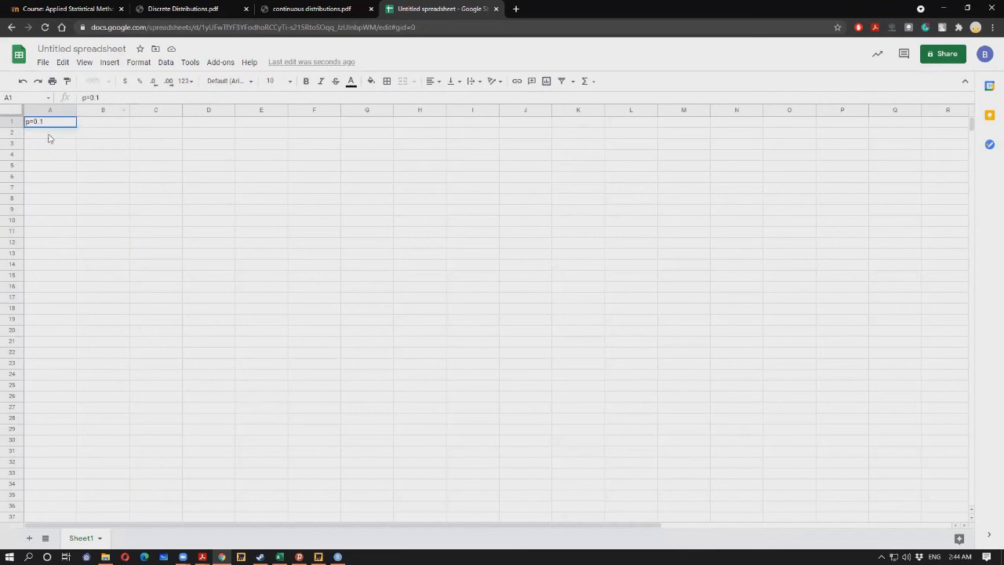
pyautogui.press('Return')
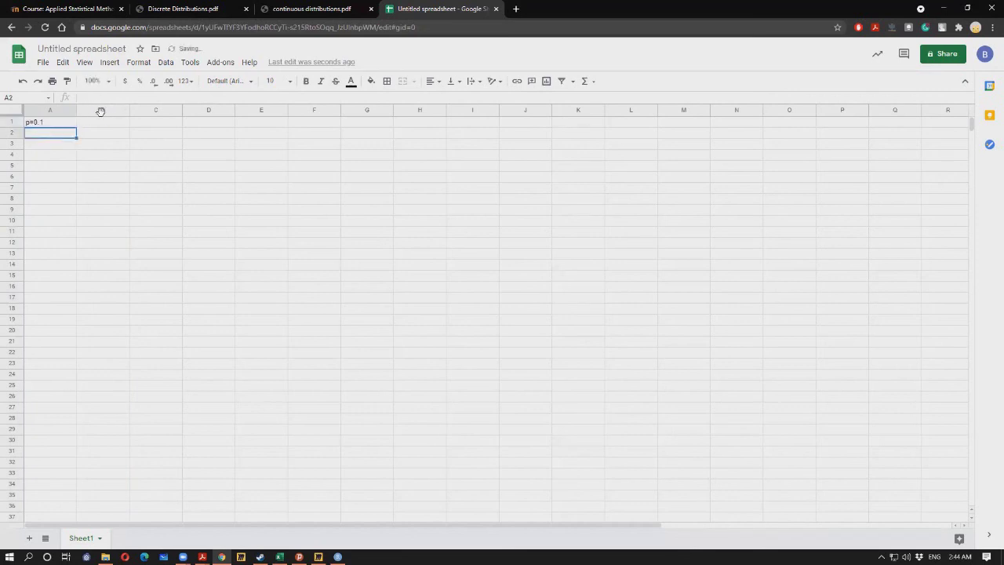
pyautogui.click(109, 99)
pyautogui.write('=100')
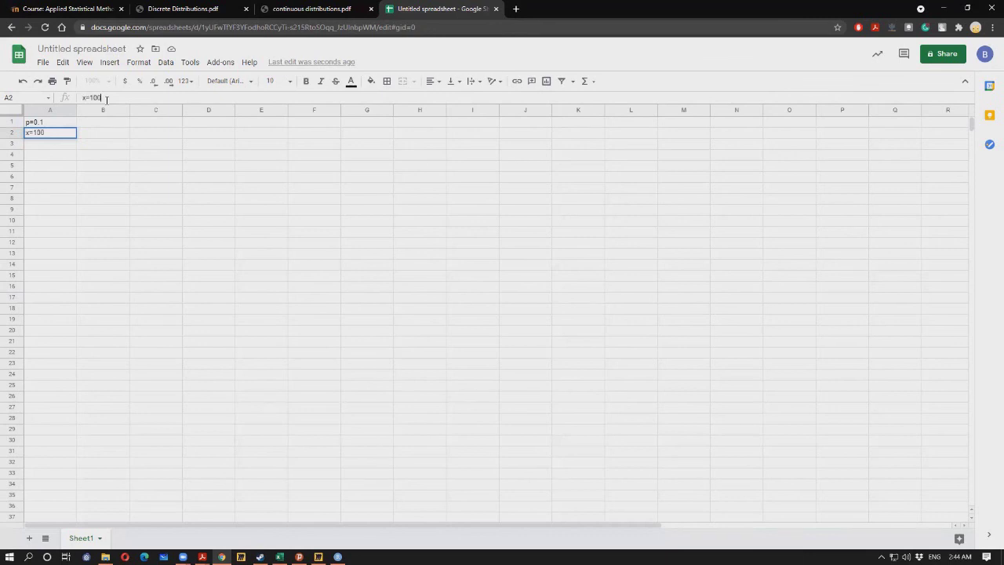
pyautogui.write(' in 1000')
pyautogui.click(63, 146)
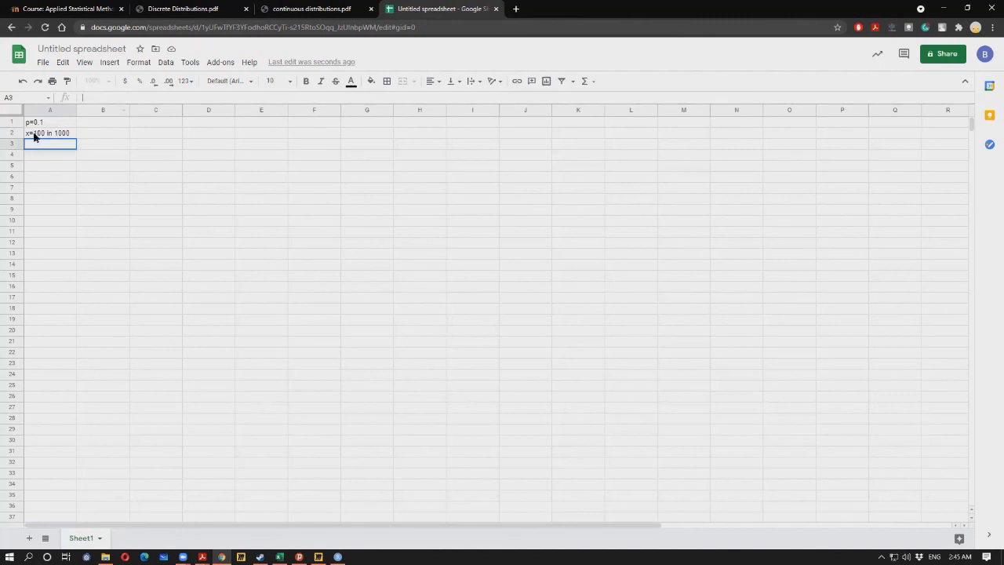
# Step: Enter the formula =BINOM.DIST(100,1000,0.1,False) in cell A3 to calculate the exact binomial probability
pyautogui.click(103, 100)
pyautogui.write('=')
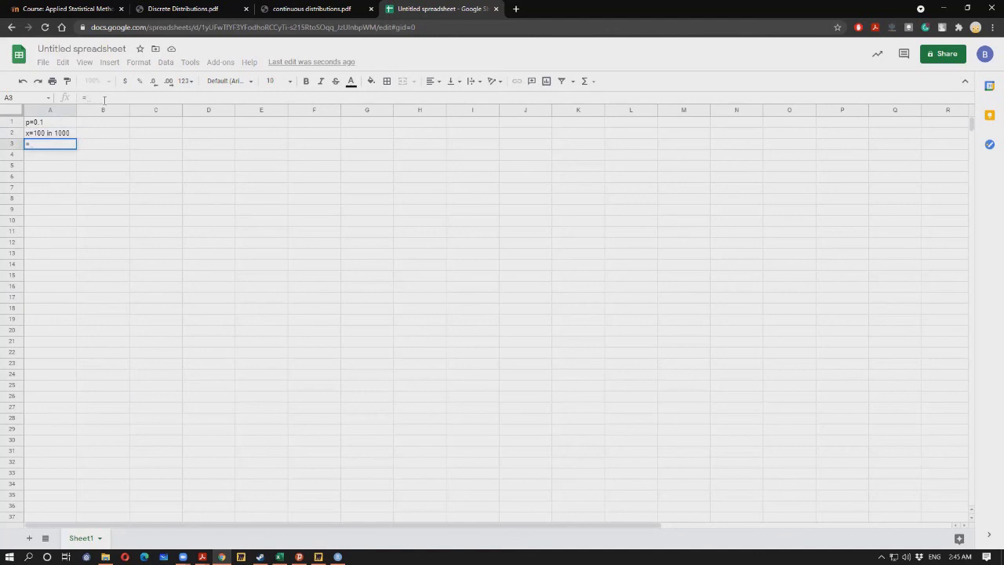
pyautogui.write('Binom')
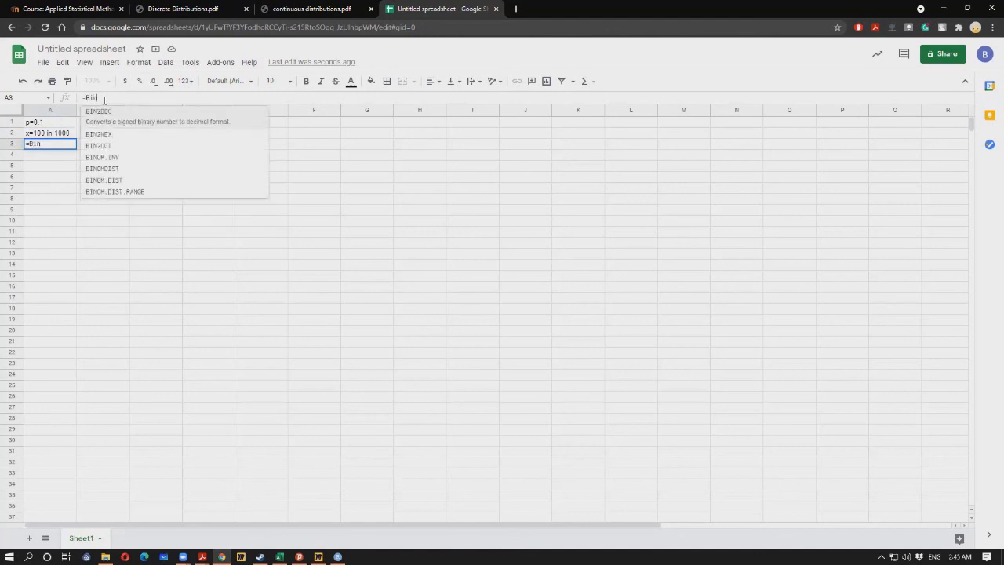
pyautogui.press('Down')
pyautogui.press('Down')
pyautogui.press('Tab')
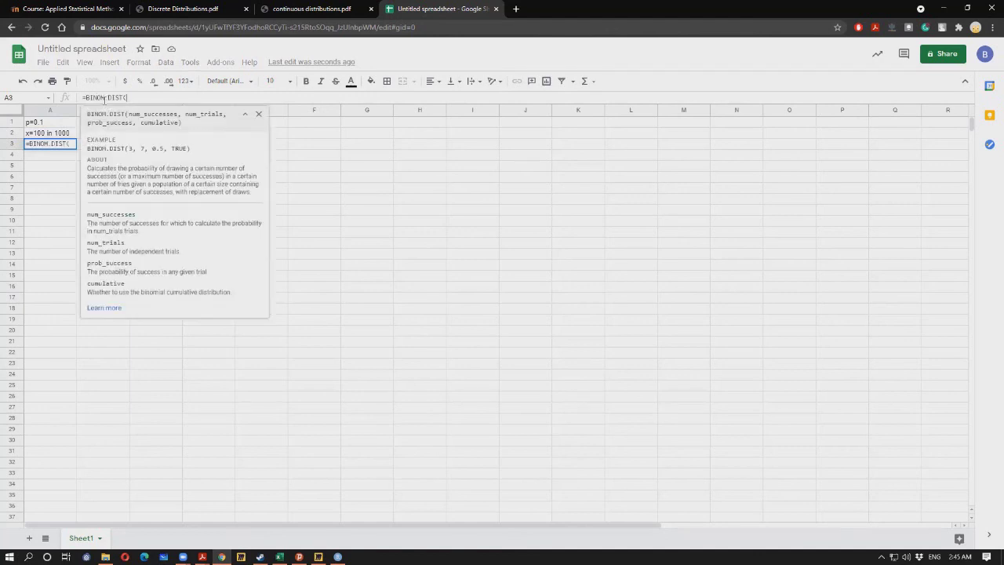
pyautogui.write('10')
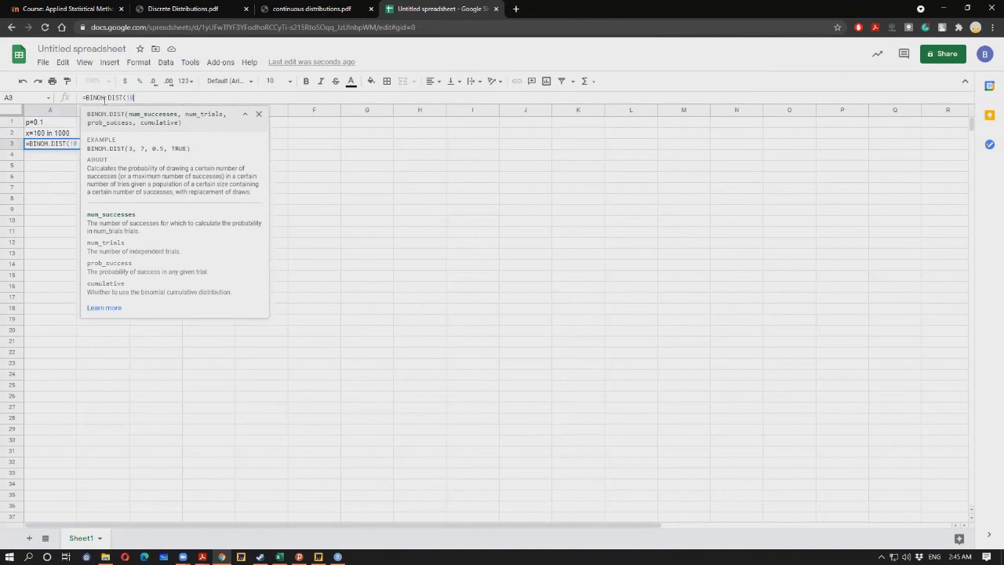
pyautogui.write('0,1000,0.1,')
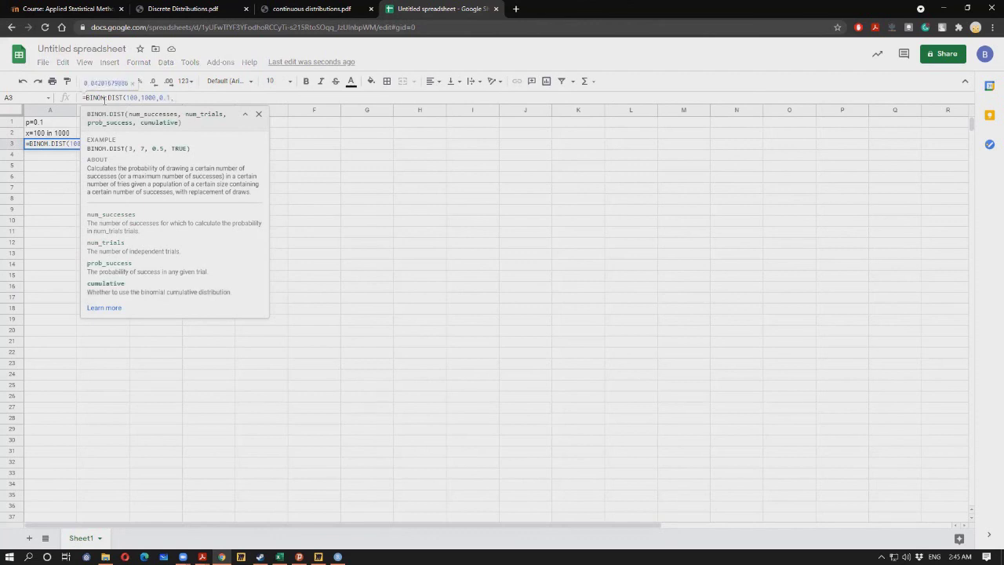
pyautogui.write('False')
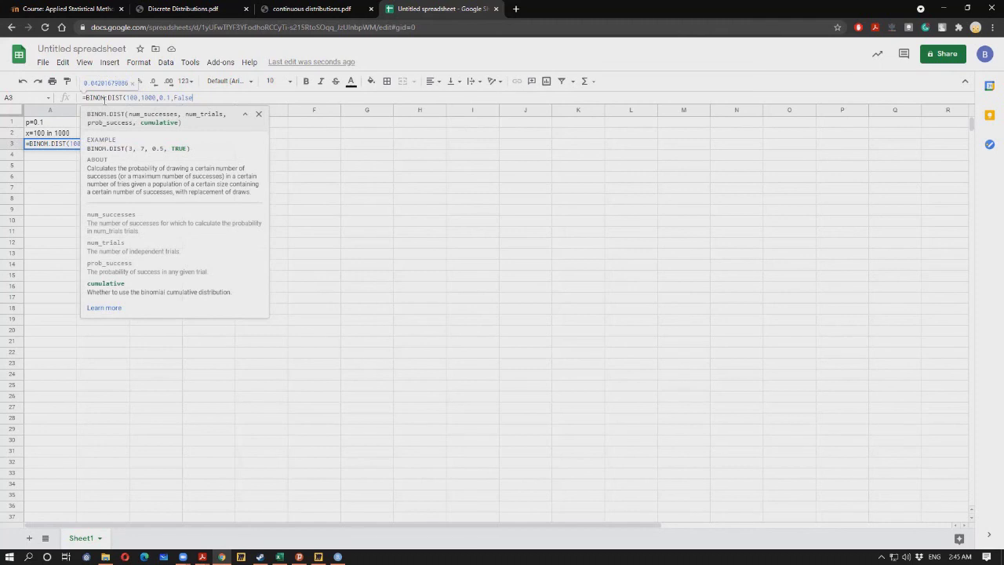
pyautogui.write(')')
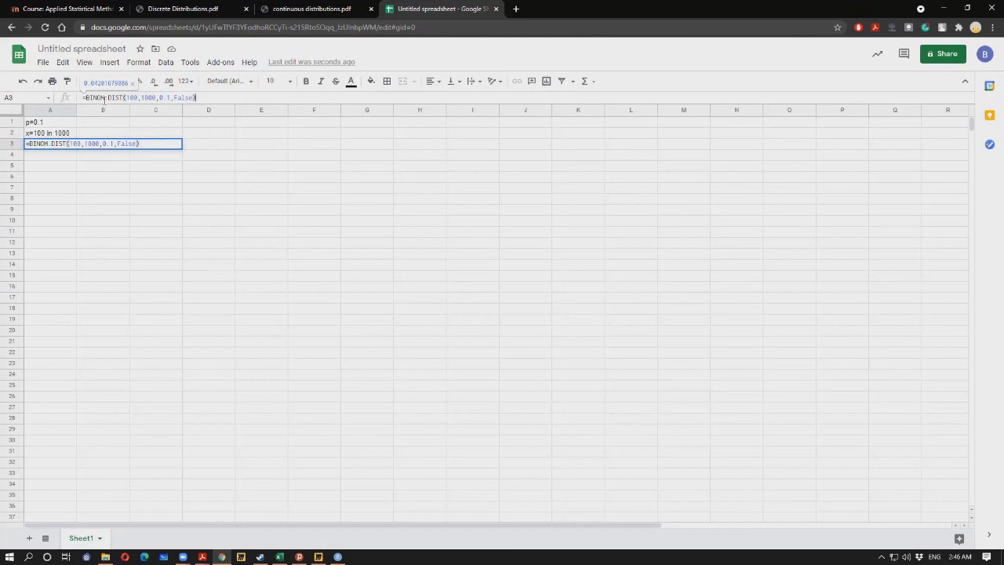
pyautogui.press('Return')
pyautogui.press('Up')
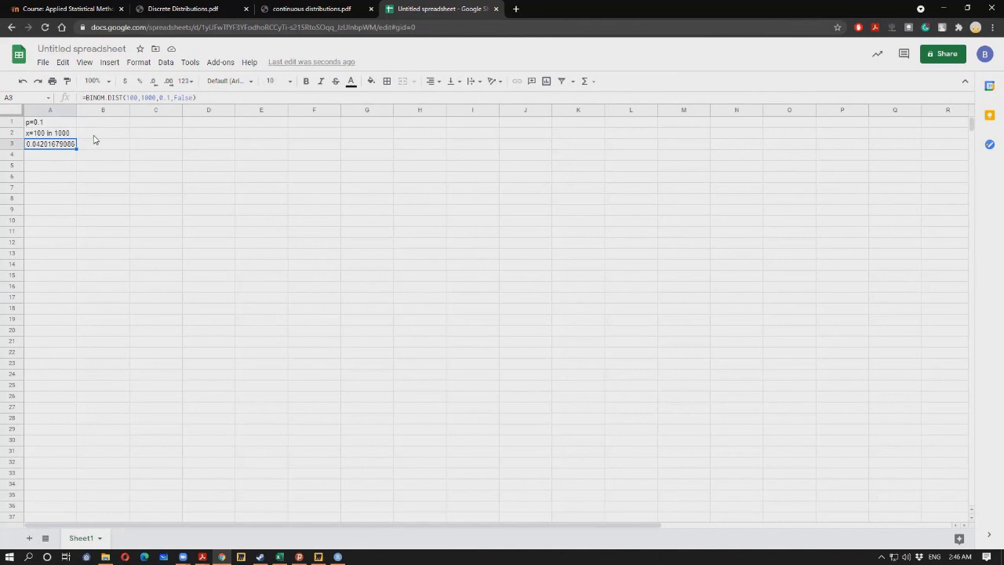
# Step: Change the label in cell A2 to "x>=100 in 1000"
pyautogui.click(36, 133)
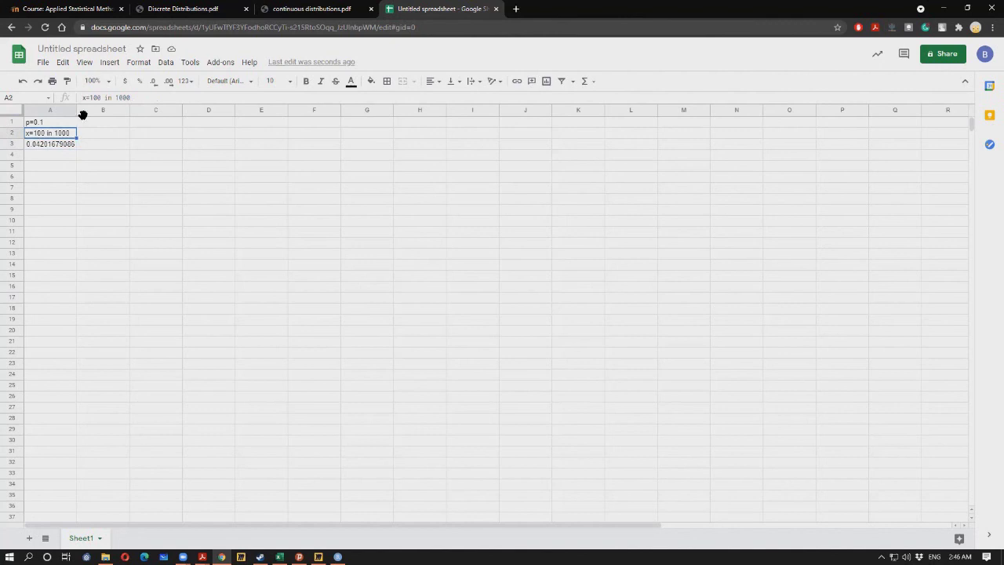
pyautogui.doubleClick(35, 133)
pyautogui.press('Escape')
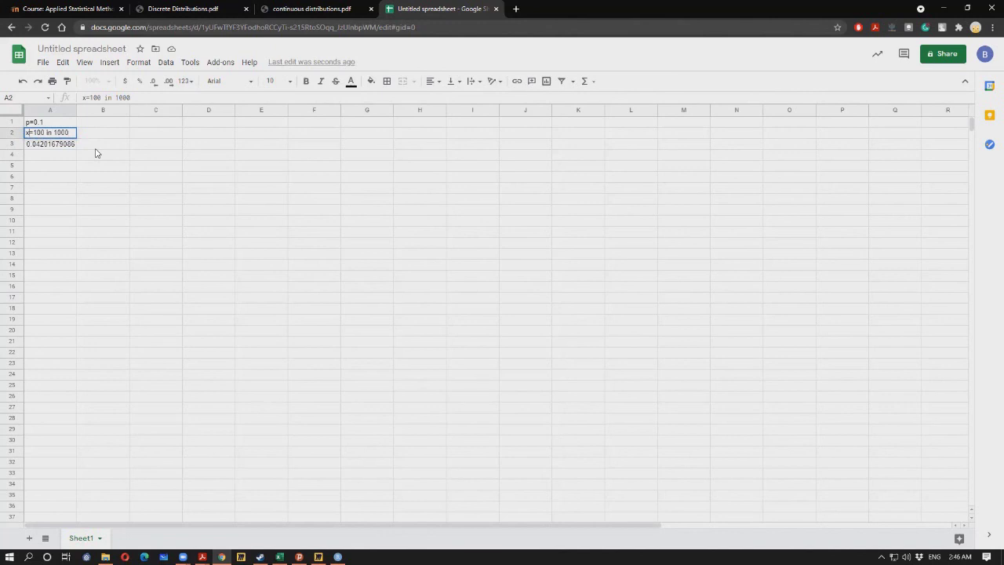
pyautogui.write('>')
# Step: Enter the complement expression "1-P(X<=99)" as text in cell B2
pyautogui.click(100, 132)
pyautogui.click(112, 100)
pyautogui.write('1')
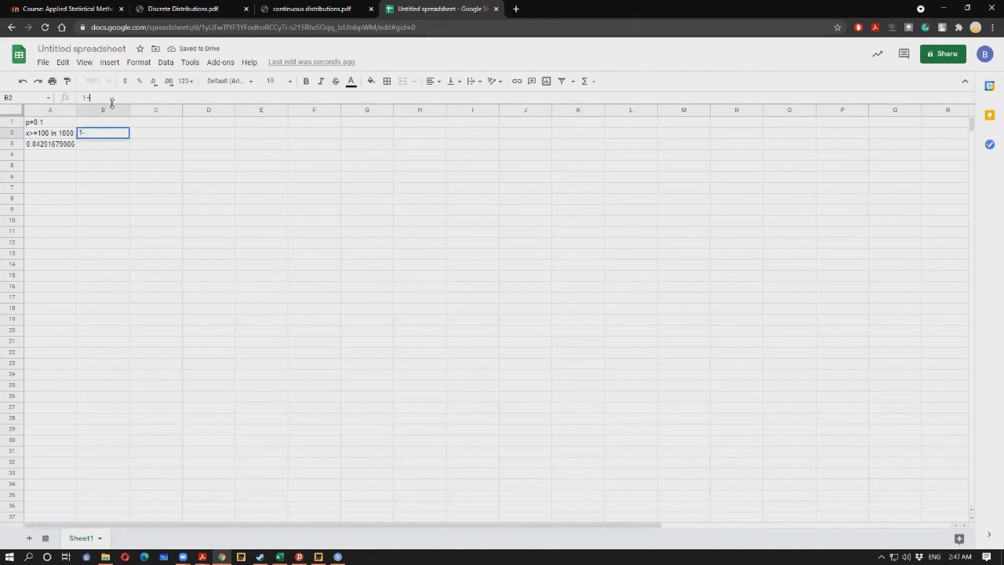
pyautogui.write('-P()')
pyautogui.write('X')
pyautogui.write('<=8')
pyautogui.press('BackSpace')
pyautogui.write('99')
pyautogui.click(132, 157)
# Step: Set the number of successes in cell A3's BINOM.DIST formula to 99
pyautogui.click(69, 149)
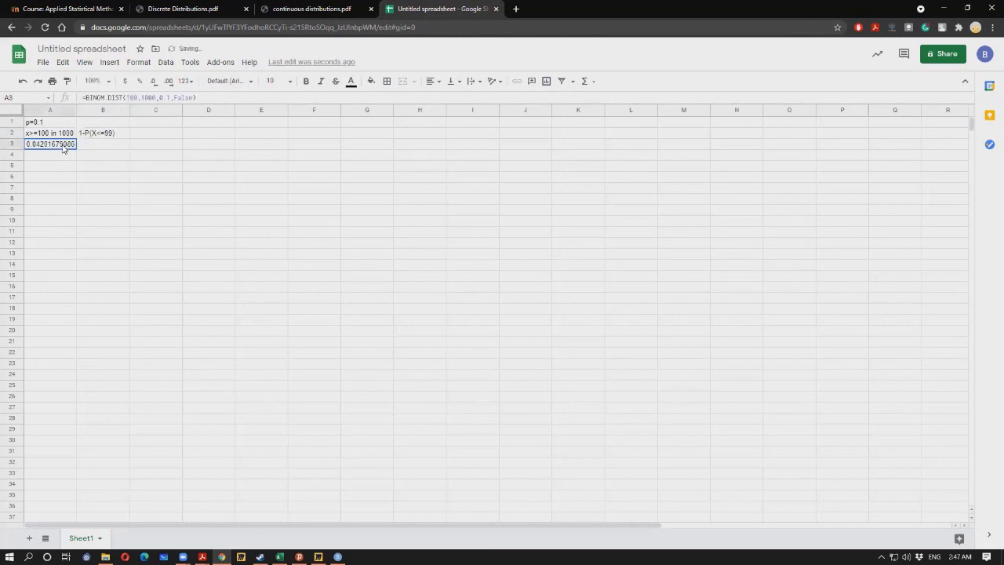
pyautogui.click(133, 98)
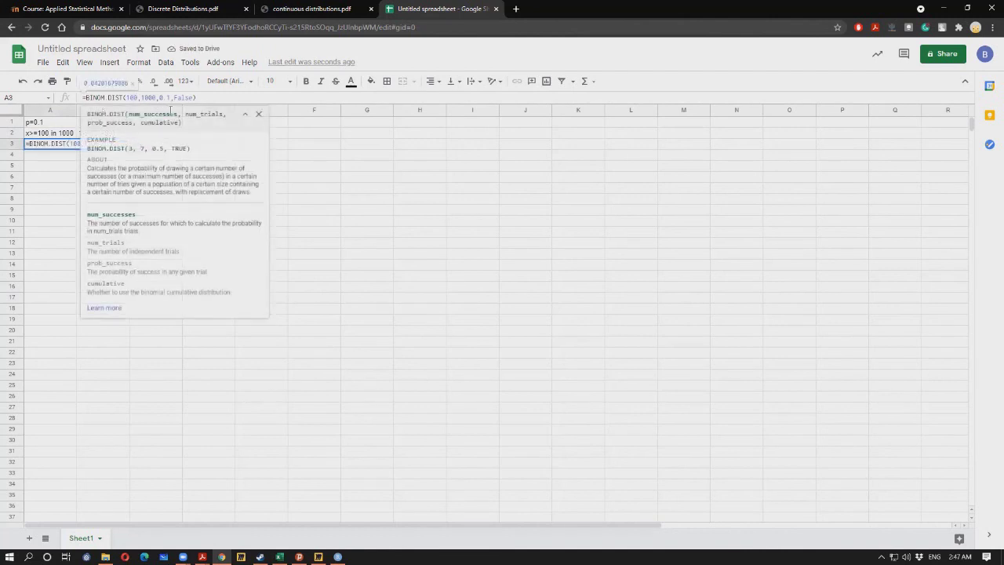
pyautogui.press('BackSpace')
pyautogui.press('BackSpace')
pyautogui.press('BackSpace')
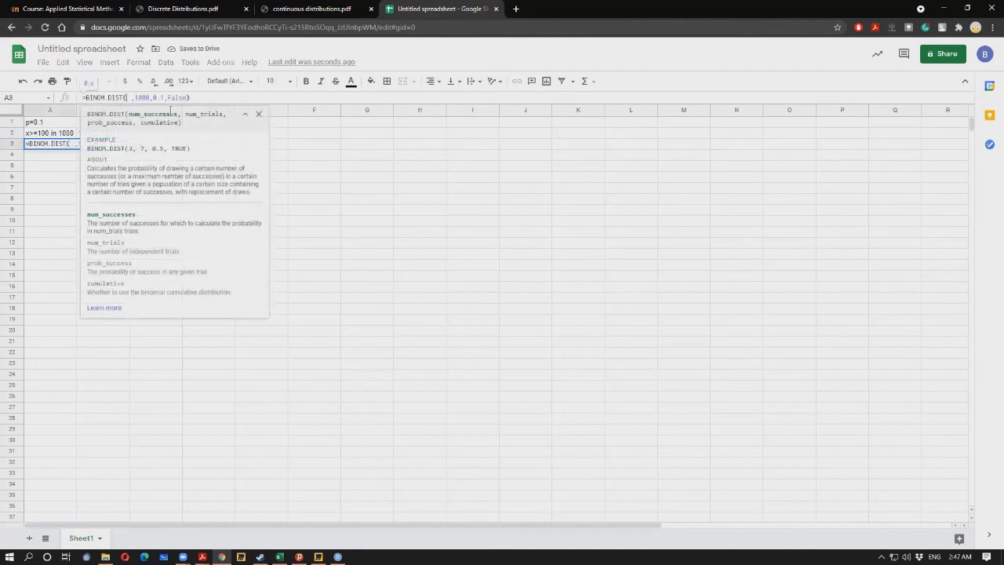
pyautogui.write('99')
# Step: Set the cumulative argument of cell A3's BINOM.DIST formula to TRUE
pyautogui.press('Right')
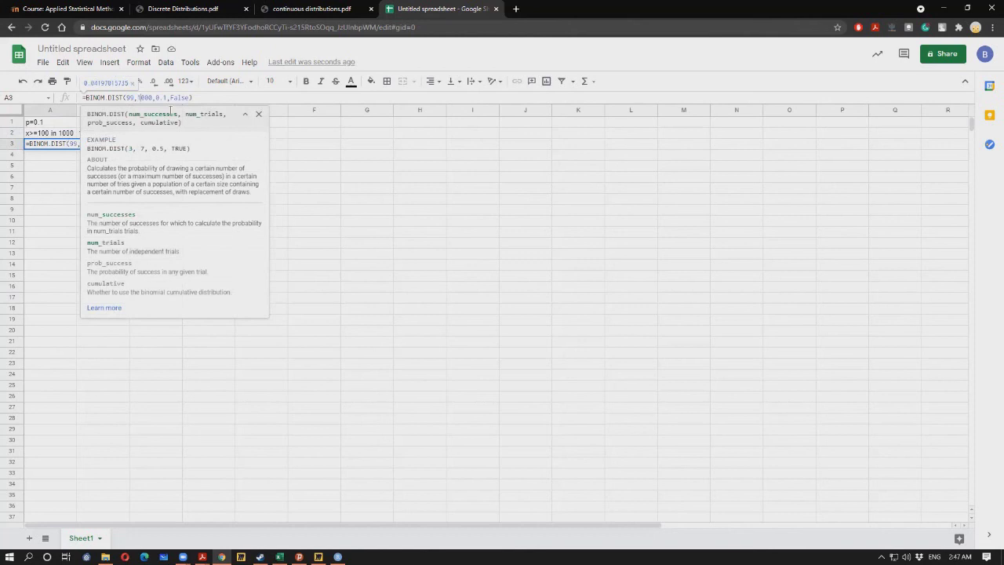
pyautogui.press('Right')
pyautogui.press('Right')
pyautogui.press('Right')
pyautogui.press('Right')
pyautogui.hotkey('shift', 'Right')
pyautogui.hotkey('shift', 'Right')
pyautogui.hotkey('shift', 'Right')
pyautogui.hotkey('shift', 'Right')
pyautogui.hotkey('shift', 'Right')
pyautogui.write('TRUE')
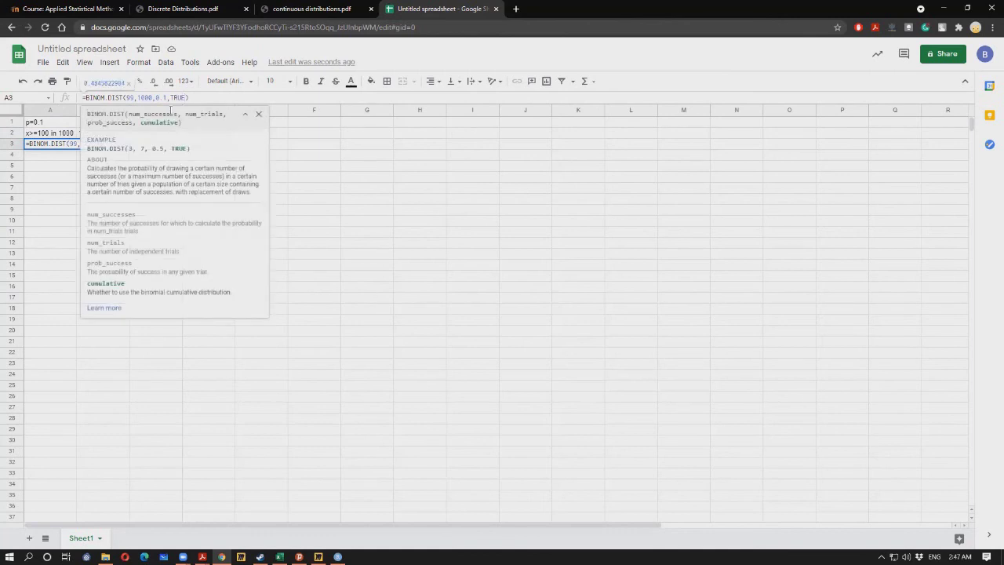
pyautogui.press('Return')
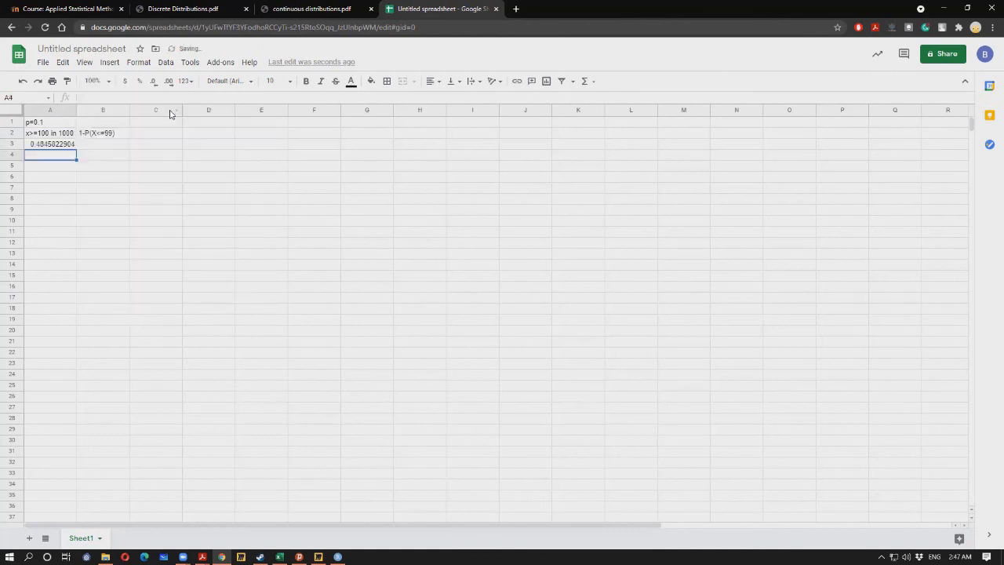
# Step: Calculate the complement in cell A4 by subtracting cell A3 from 1
pyautogui.write('1-')
pyautogui.click(72, 148)
pyautogui.click(51, 157)
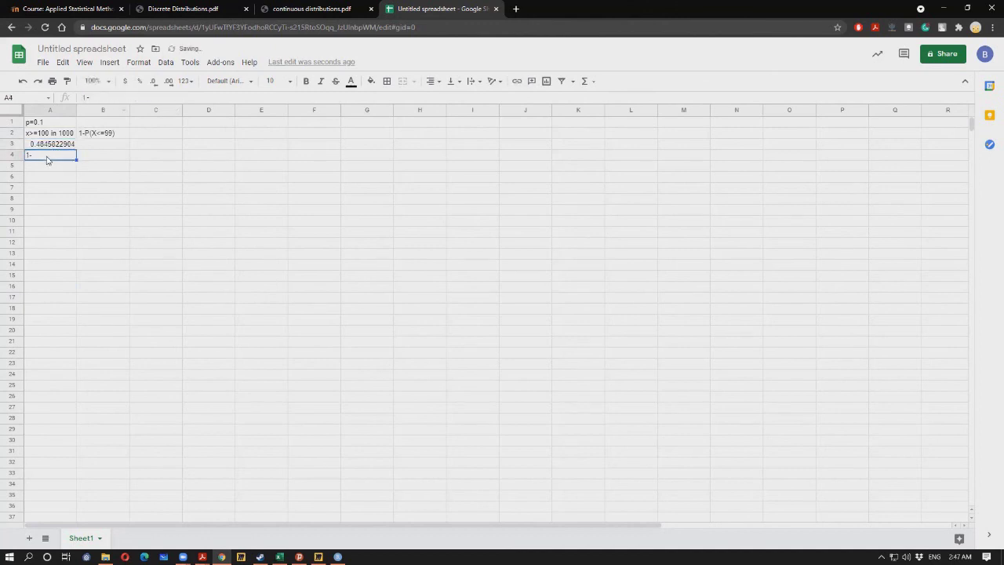
pyautogui.click(83, 98)
pyautogui.write('=')
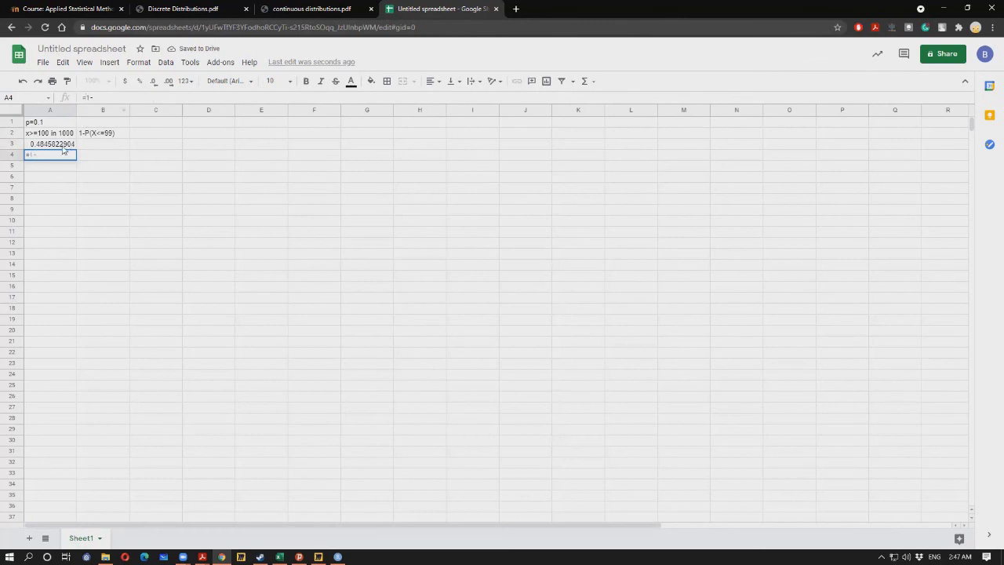
pyautogui.click(62, 144)
pyautogui.press('Return')
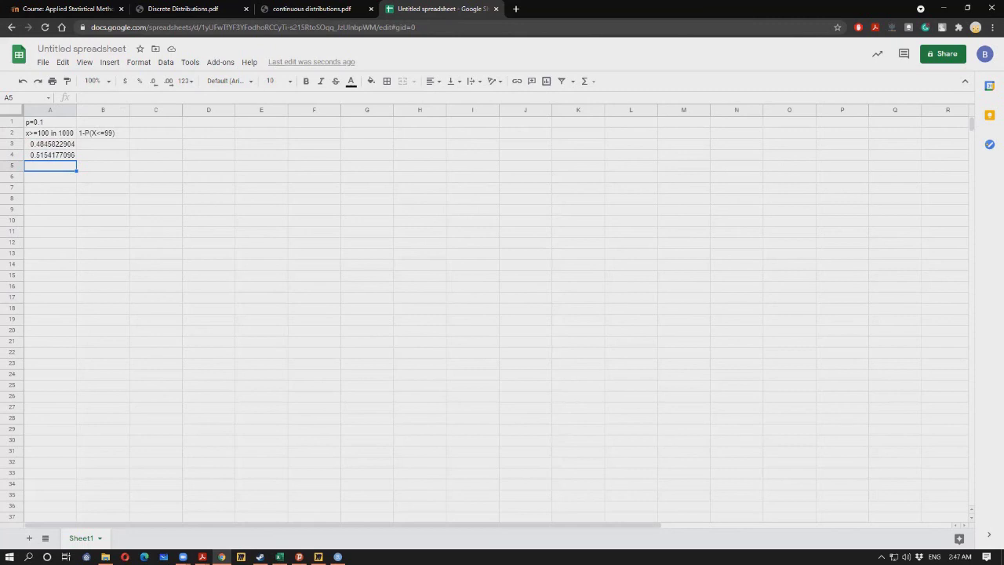
# Step: Switch back to the Discrete Distributions PDF in Acrobat Reader to view the Poisson approximation slide
pyautogui.moveTo(202, 557)
pyautogui.hotkey('alt', 'Tab')
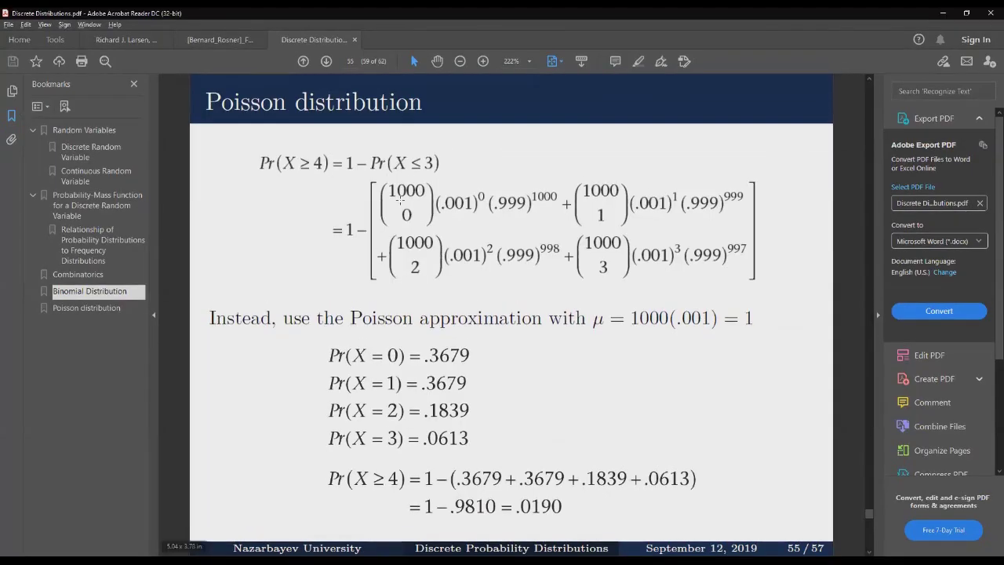